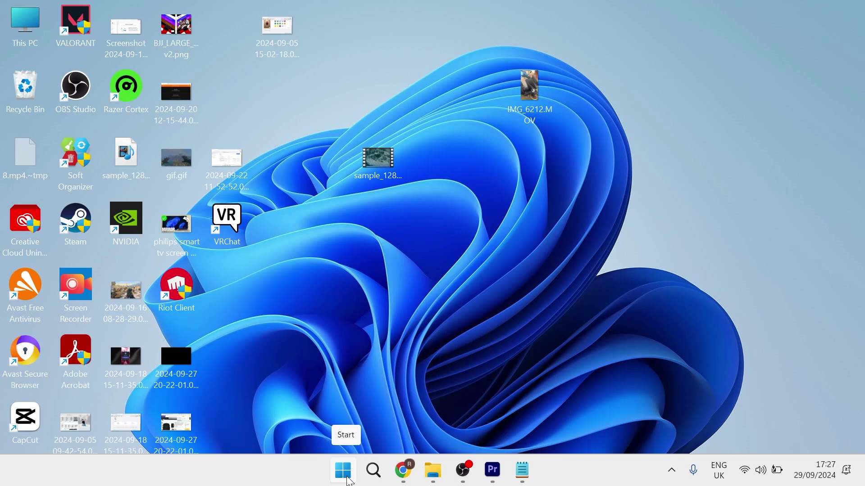
Step: Search Windows for 'settings' to bring up the Settings app
click(343, 470)
text(sett)
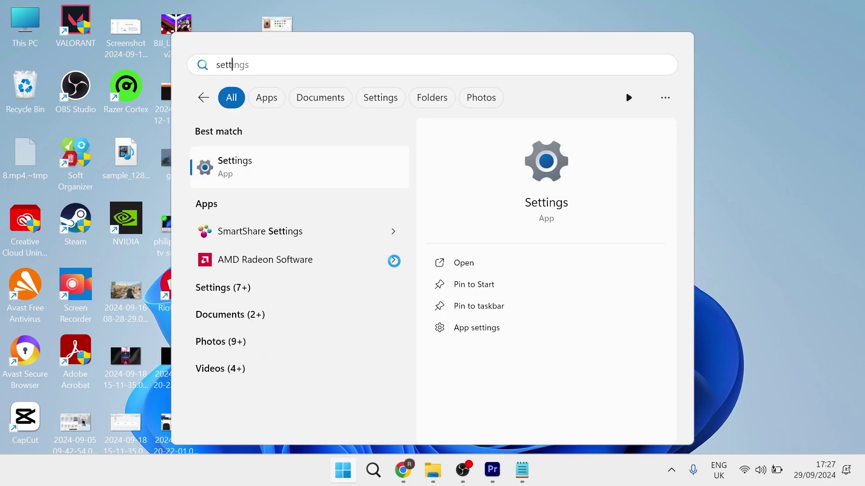
Step: Confirm Filter keys is off under Accessibility > Keyboard in Settings
click(338, 165)
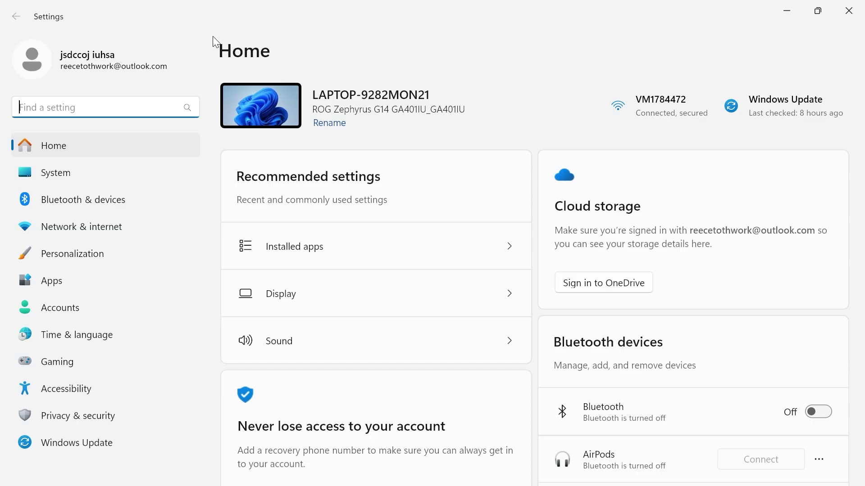
click(92, 389)
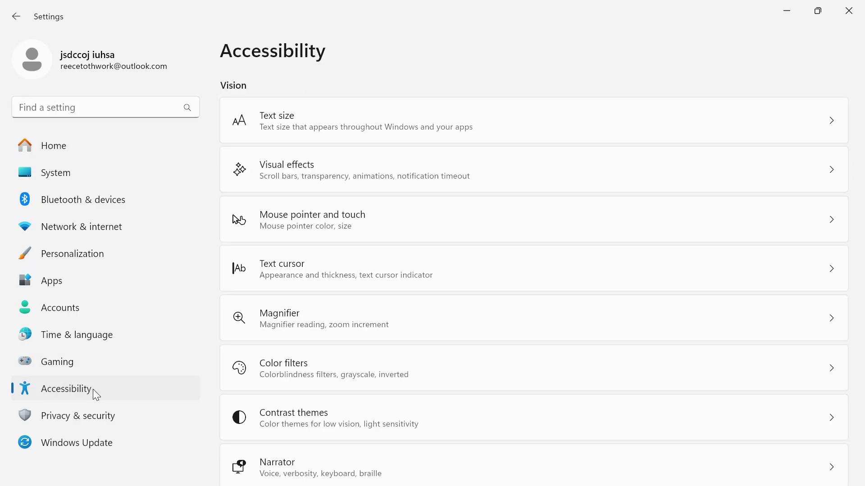
scroll(393, 191, down, 3)
scroll(386, 203, down, 3)
scroll(386, 203, down, 2)
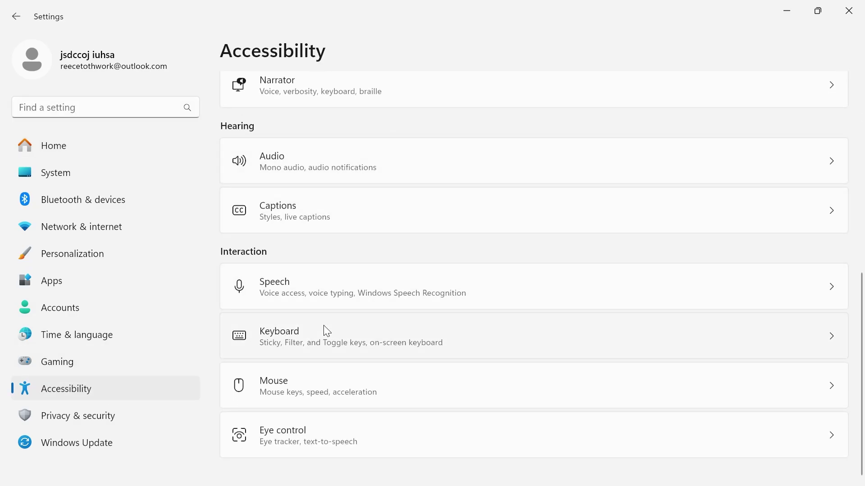
click(323, 325)
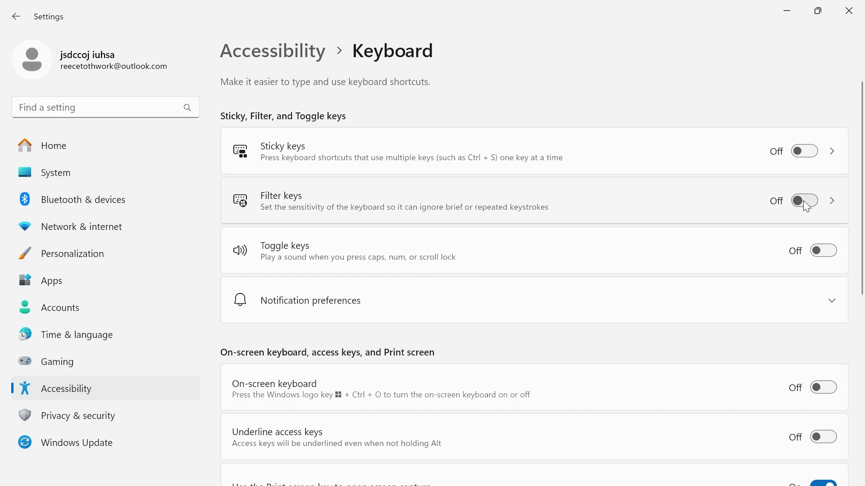
Step: Close Settings and search Start for 'task manager'
click(849, 10)
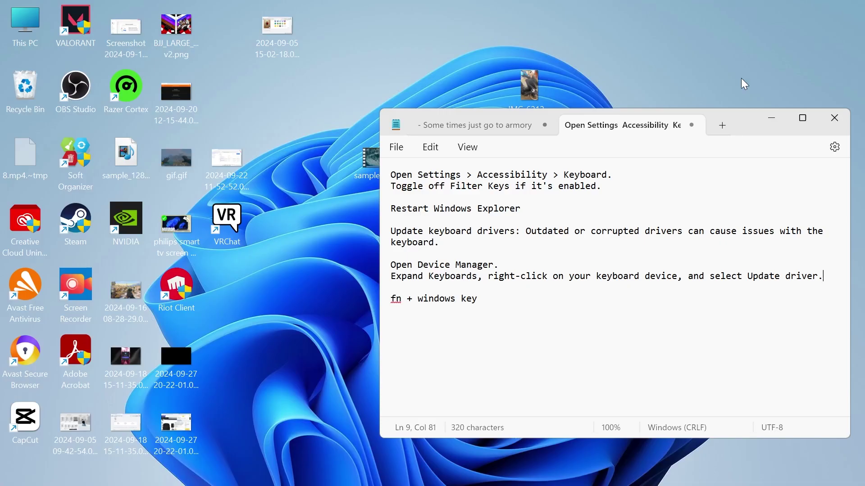
key(super+d)
click(342, 469)
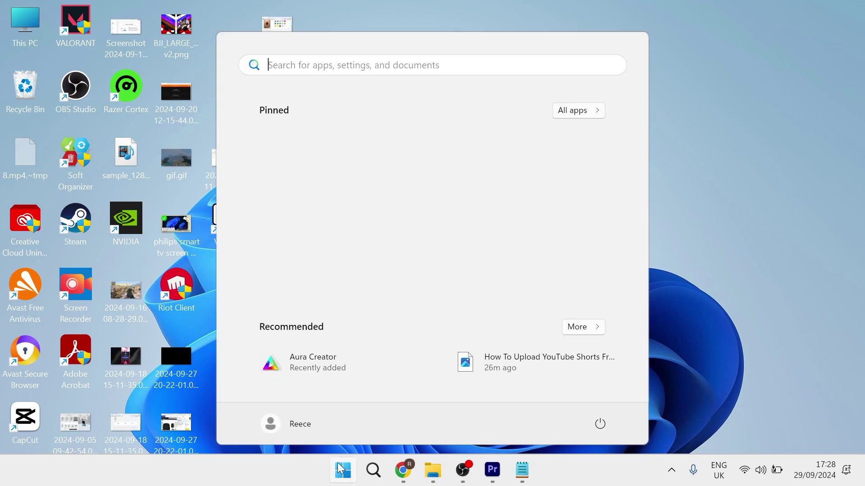
text(task manager)
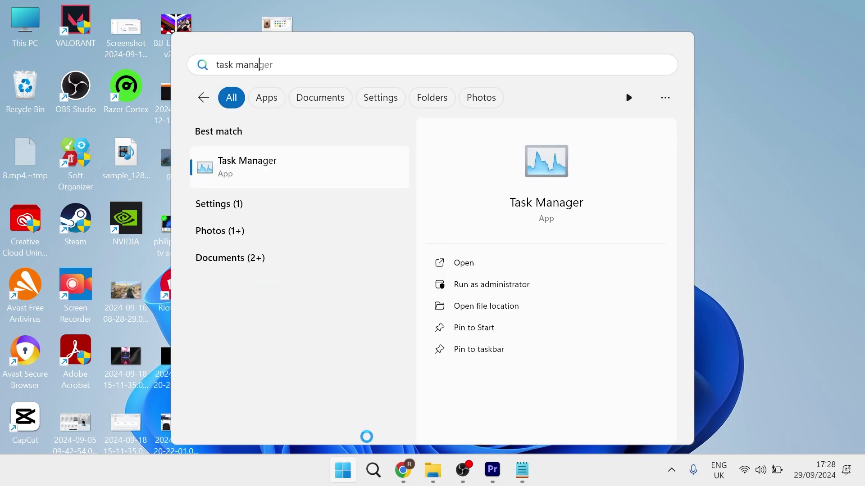
Step: Restart Windows Explorer from Task Manager, then search Start for 'device manager'
click(281, 168)
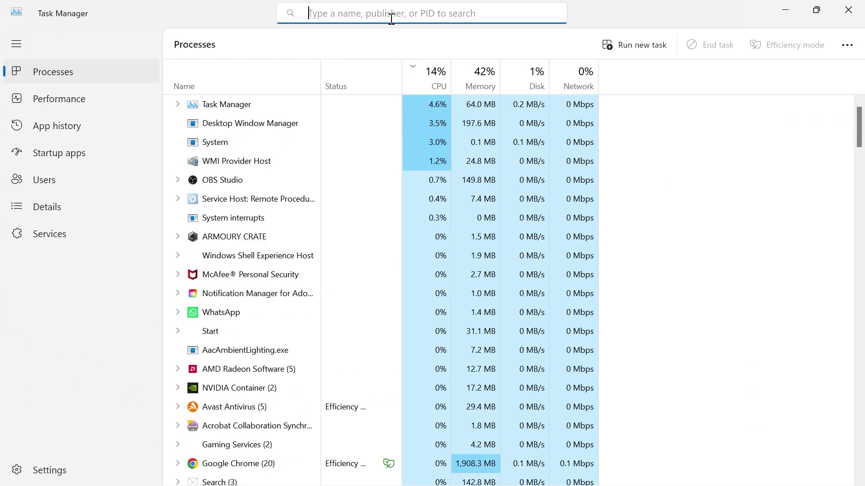
text(windows explo)
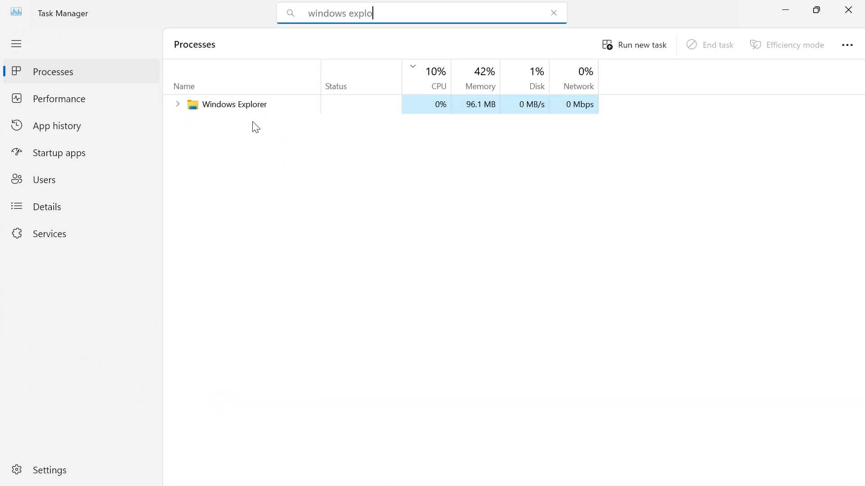
right_click(220, 105)
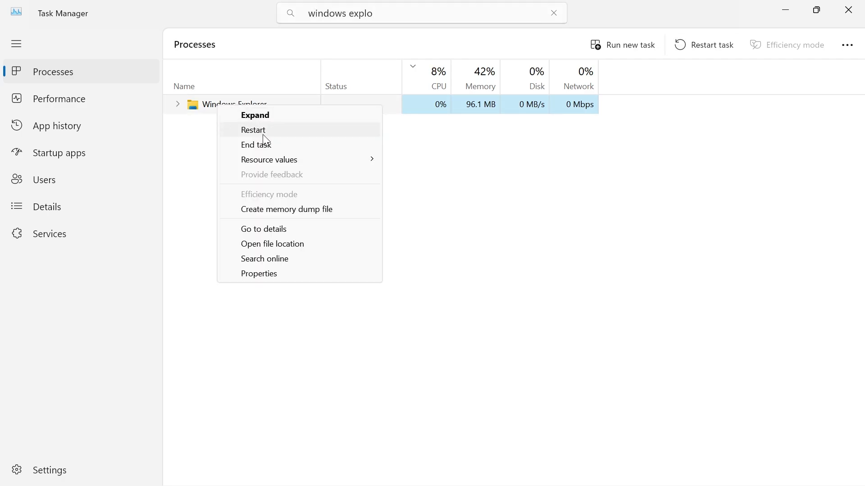
click(319, 138)
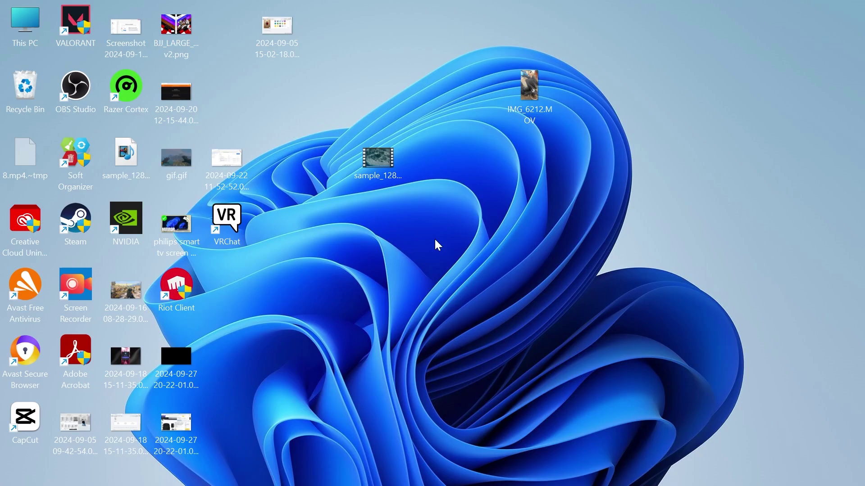
click(343, 471)
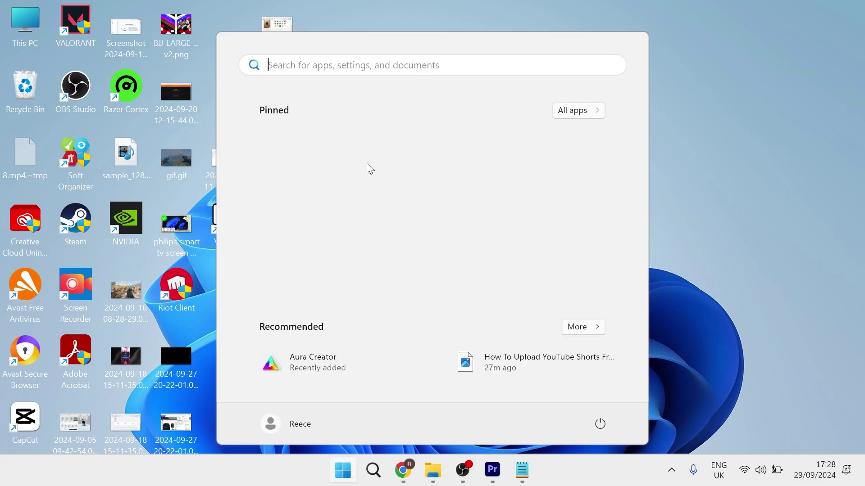
text(device m)
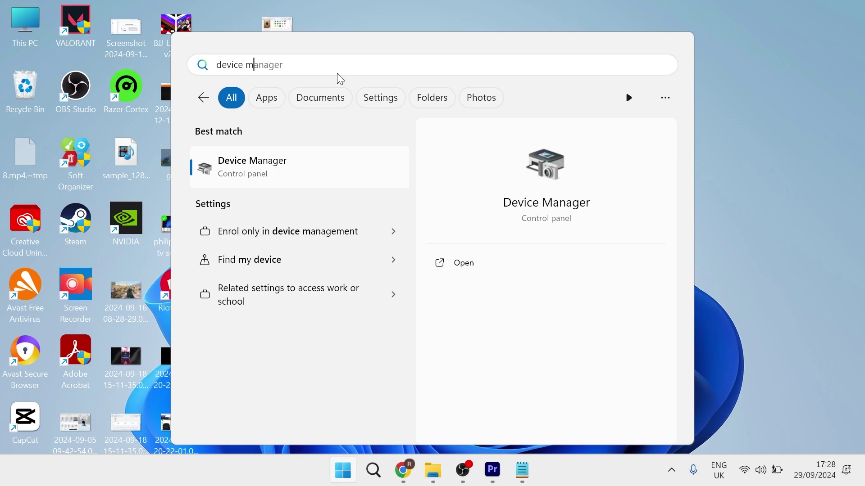
Step: Expand Keyboards and open the first HID Keyboard Device's context menu
click(312, 174)
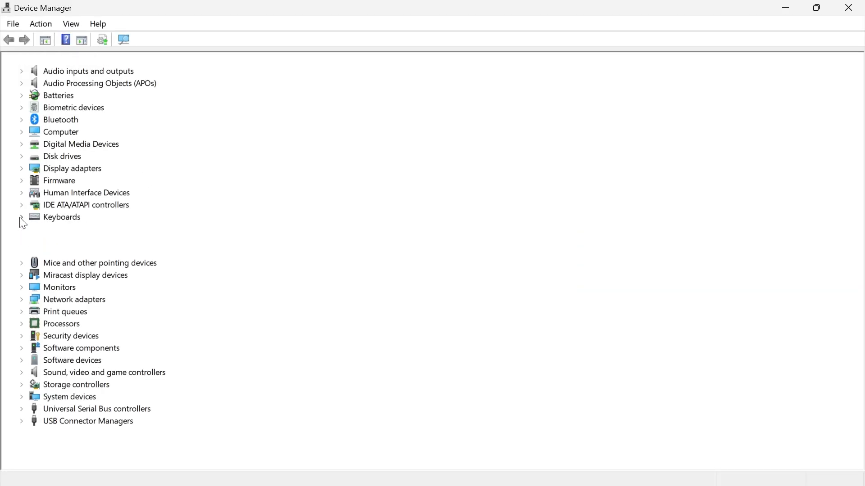
click(22, 217)
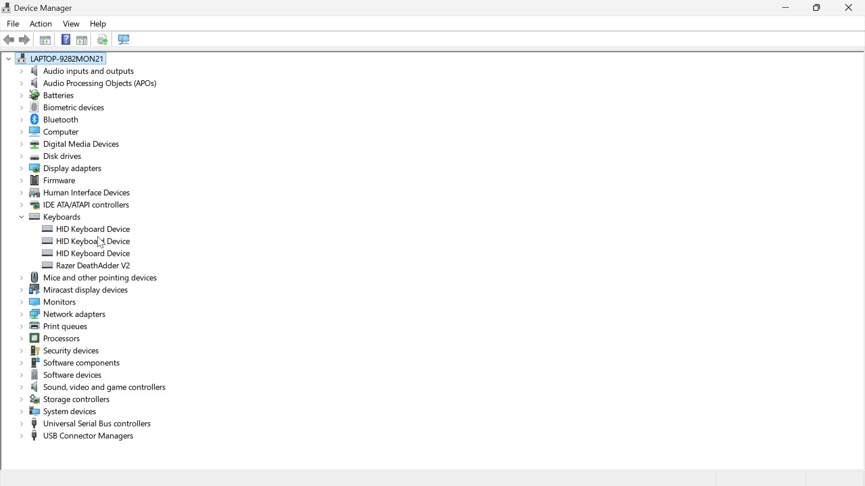
right_click(77, 229)
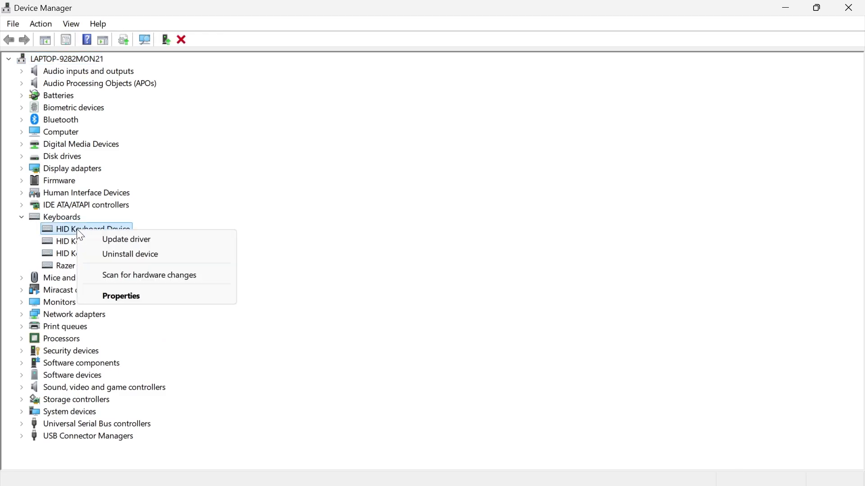
Step: Search automatically for a keyboard driver and dismiss the 'best driver already installed' result
click(132, 239)
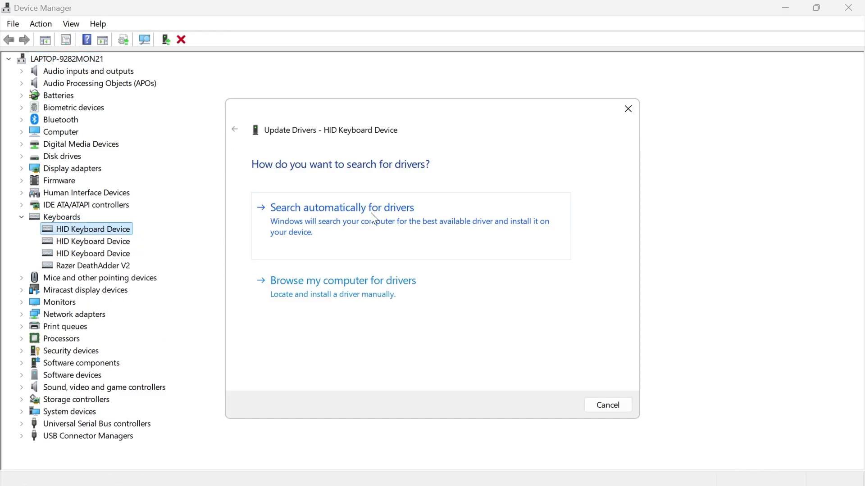
click(371, 220)
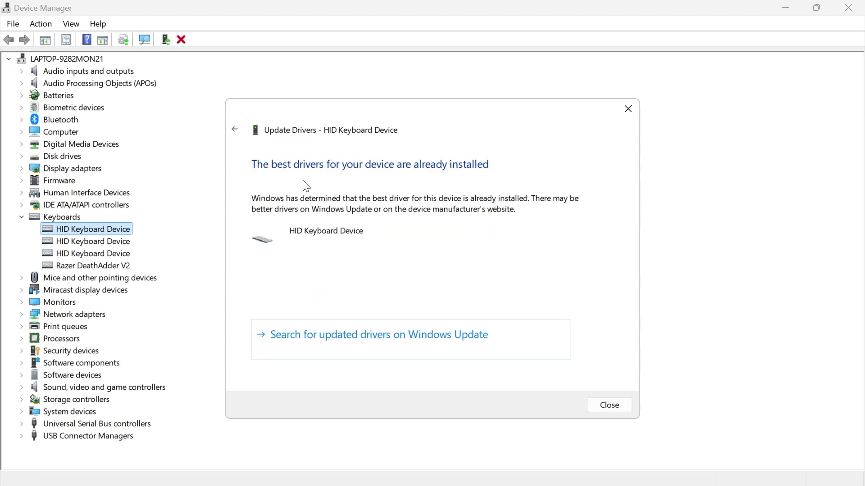
click(627, 109)
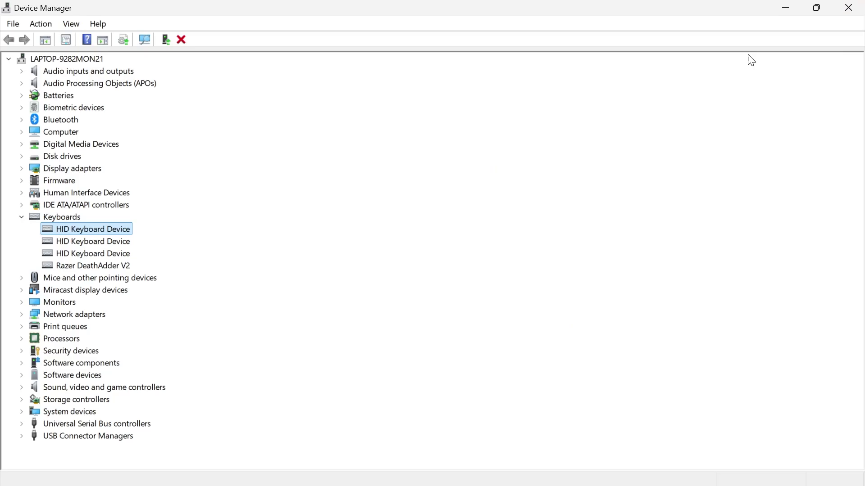
click(848, 7)
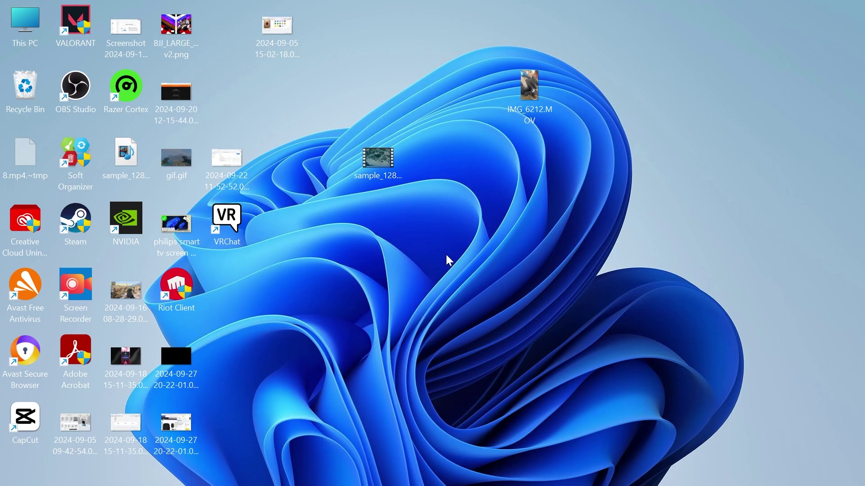
key(super+ctrl+o)
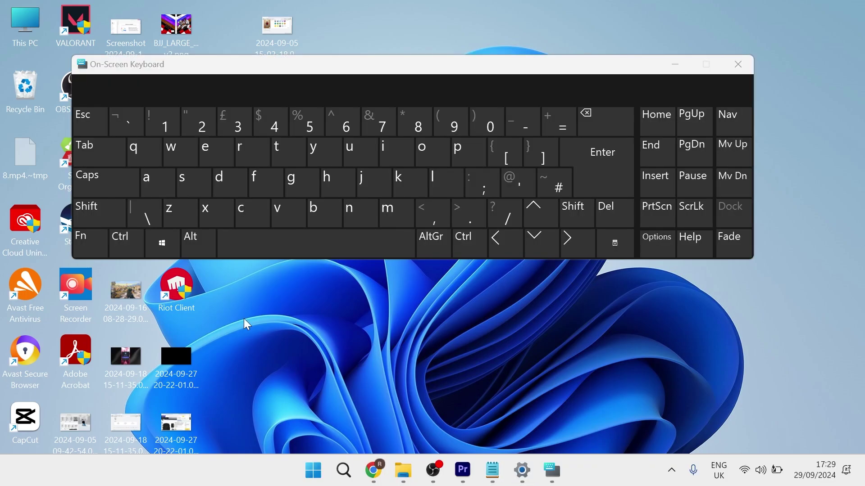